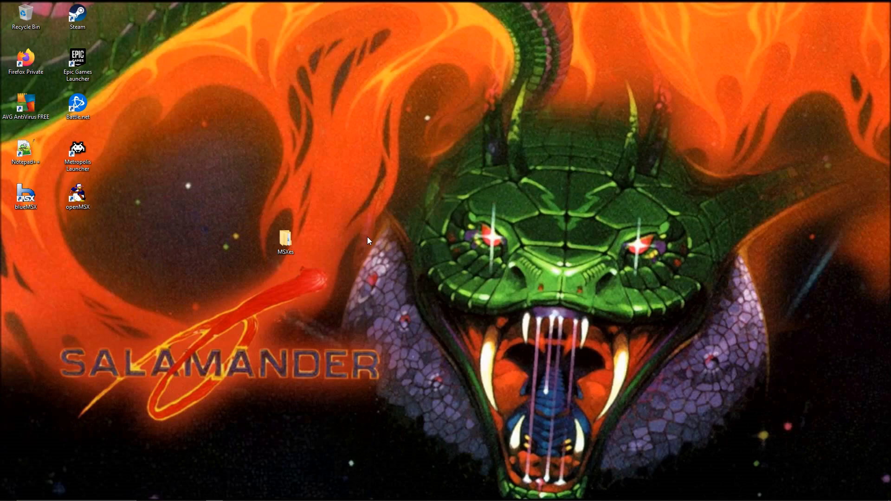
# - Switch to Firefox, open the GitHub release of stable Nextor 2.1.0 from the MSX page, and examine its notes and downloadable assets
pyautogui.hotkey('alt', 'Tab')
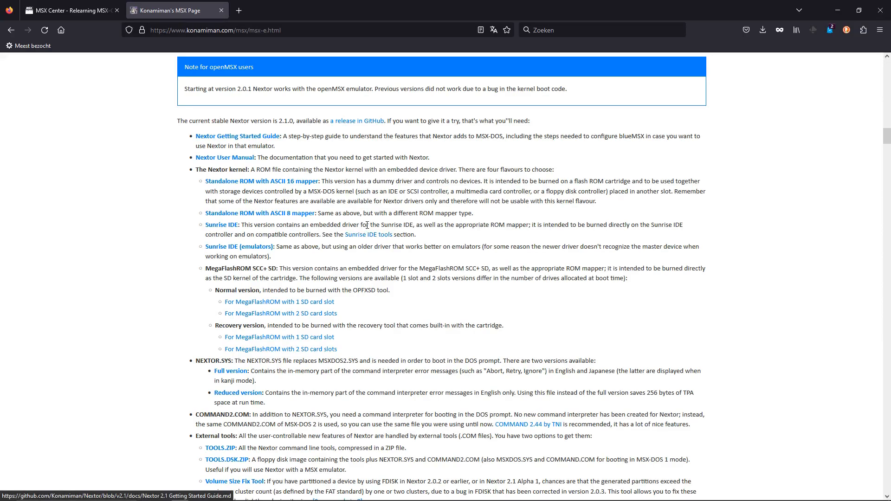
pyautogui.scroll(3, 177, 158)
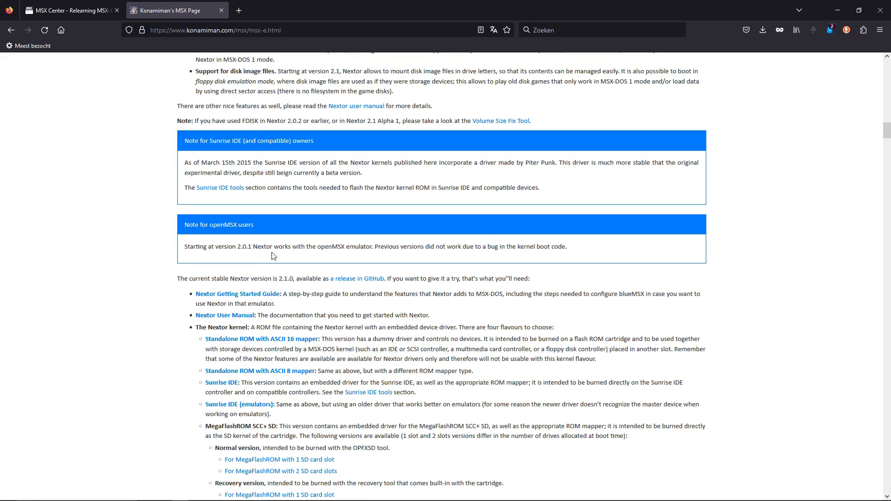
pyautogui.scroll(-2, 343, 280)
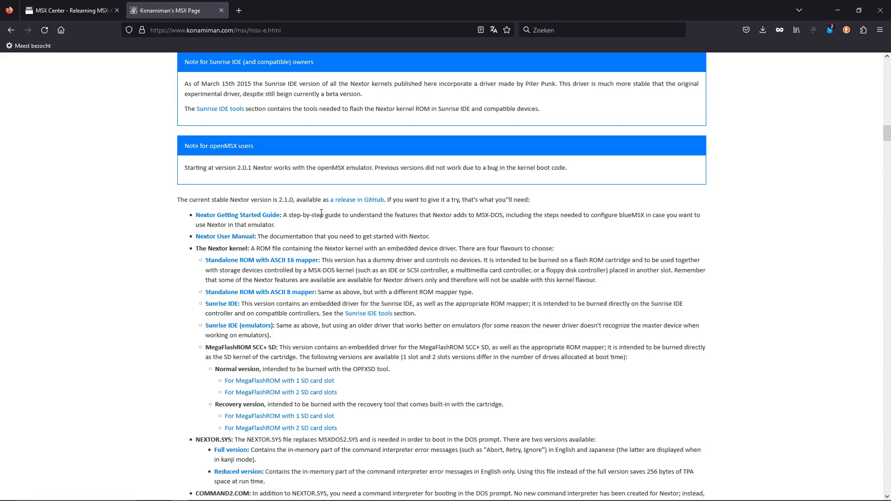
pyautogui.click(356, 200)
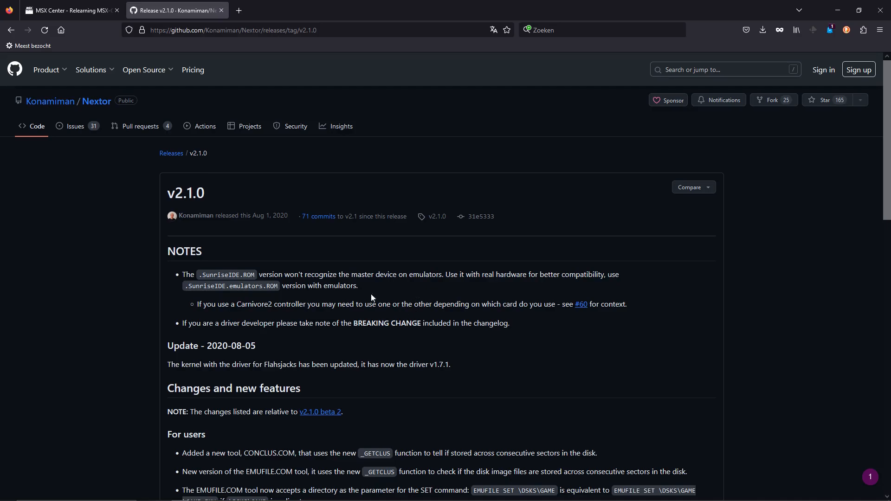
pyautogui.scroll(-6, 378, 297)
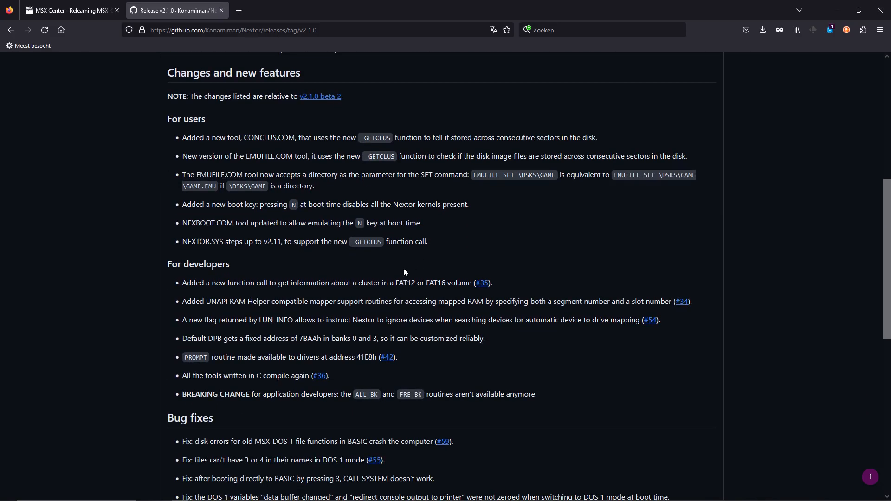
pyautogui.scroll(-7, 404, 272)
pyautogui.scroll(-2, 404, 272)
pyautogui.scroll(-5, 404, 273)
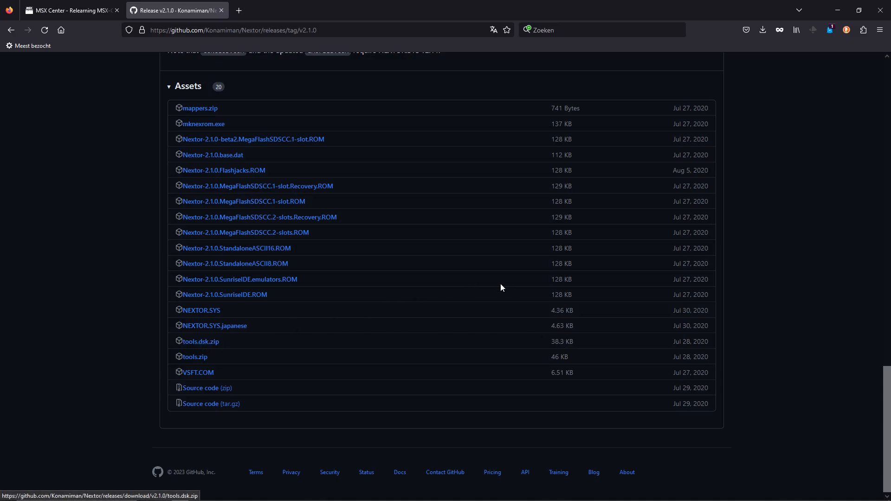
# - Open the tools.dsk.zip archive from the NEXTOR subfolder of the MSXes desktop folder in WinRAR and dismiss the trial notice
pyautogui.click(837, 9)
pyautogui.doubleClick(288, 241)
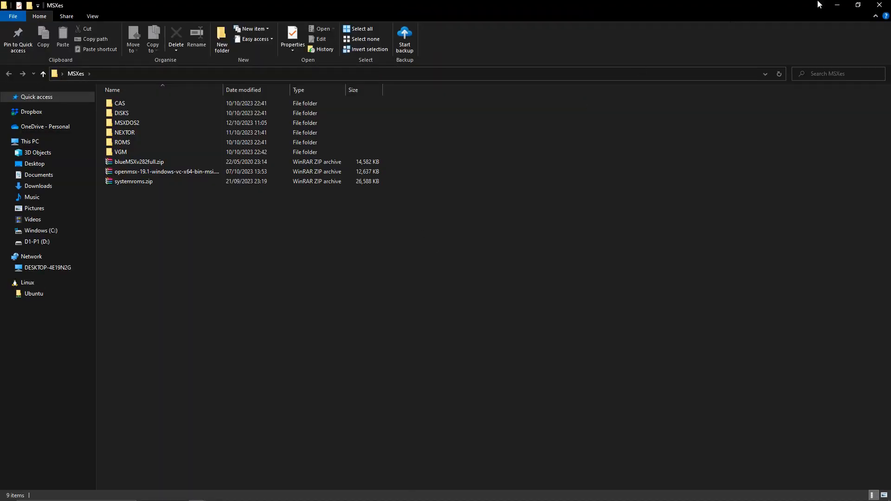
pyautogui.click(858, 4)
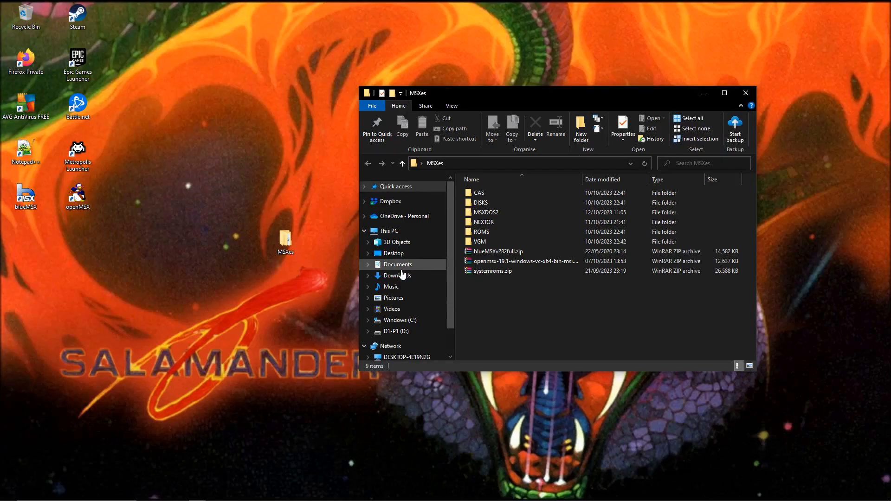
pyautogui.click(367, 263)
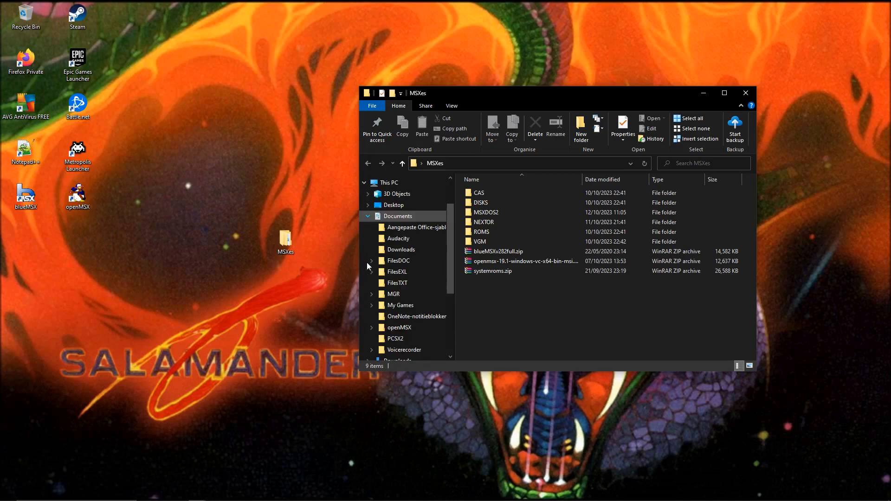
pyautogui.doubleClick(486, 222)
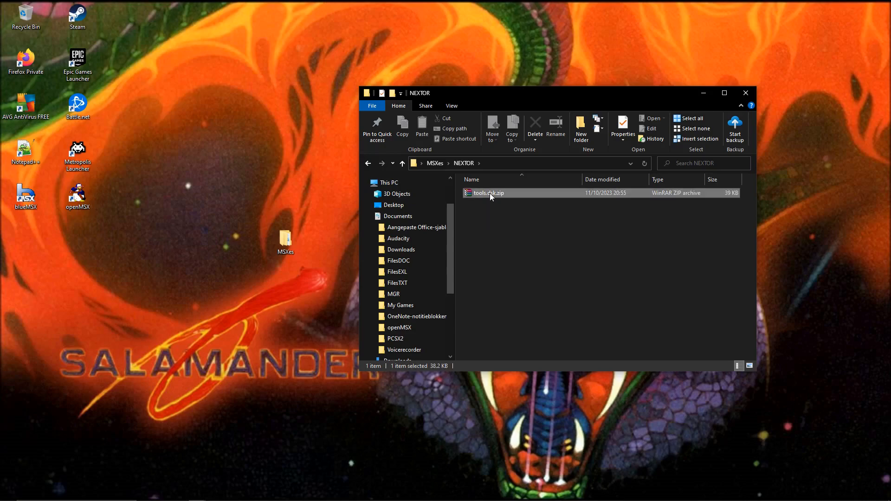
pyautogui.doubleClick(490, 193)
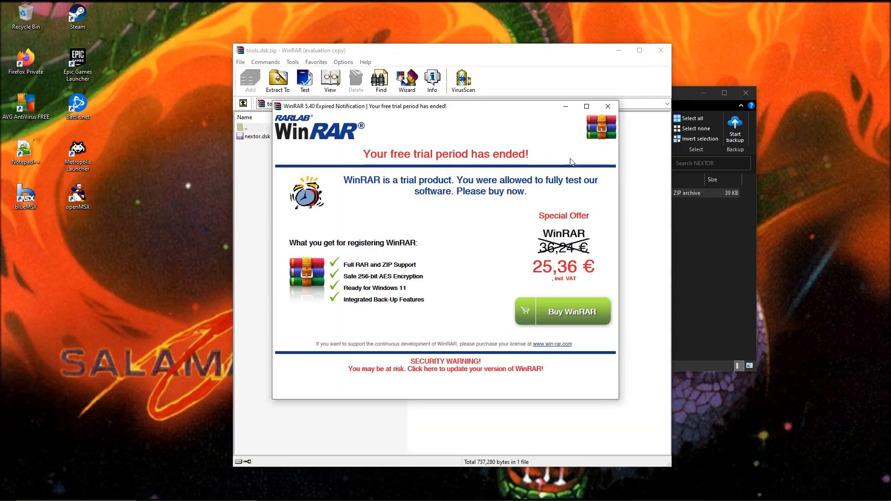
pyautogui.click(609, 107)
# - Extract nextor.dsk to the openMSX\share\systemroms folder under Documents, replacing the existing file
pyautogui.click(263, 139)
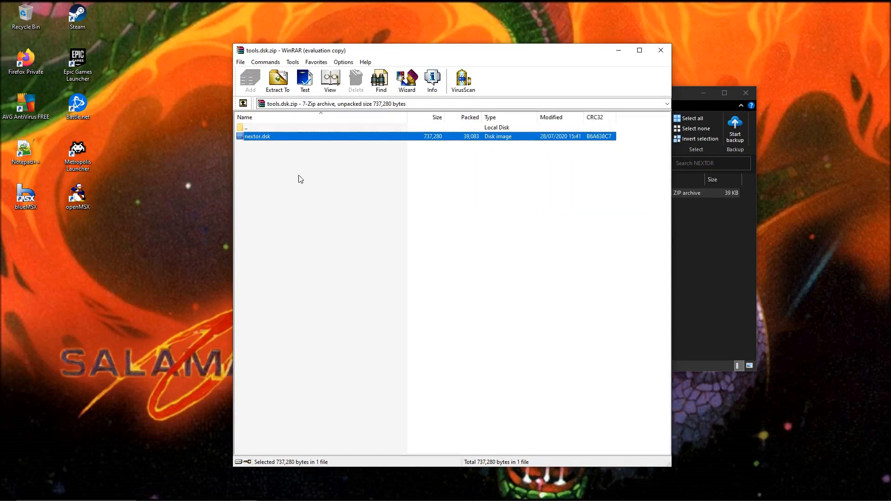
pyautogui.click(278, 82)
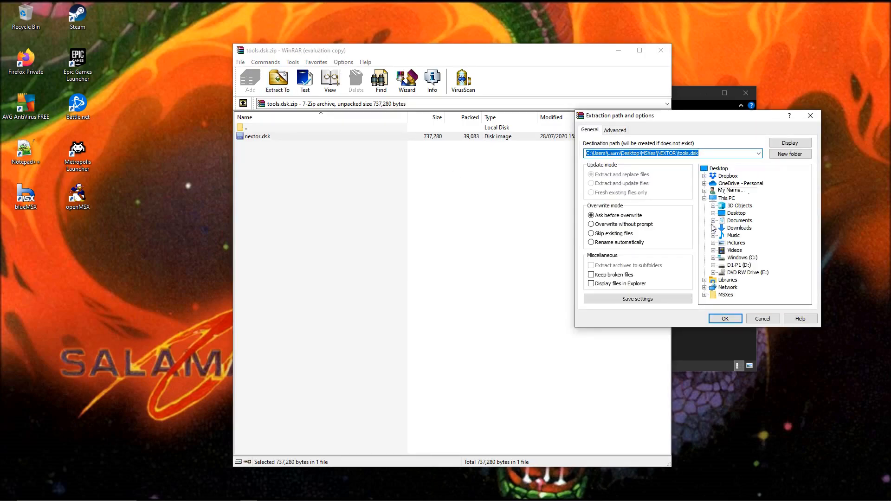
pyautogui.click(714, 221)
pyautogui.click(722, 280)
pyautogui.scroll(-3, 735, 274)
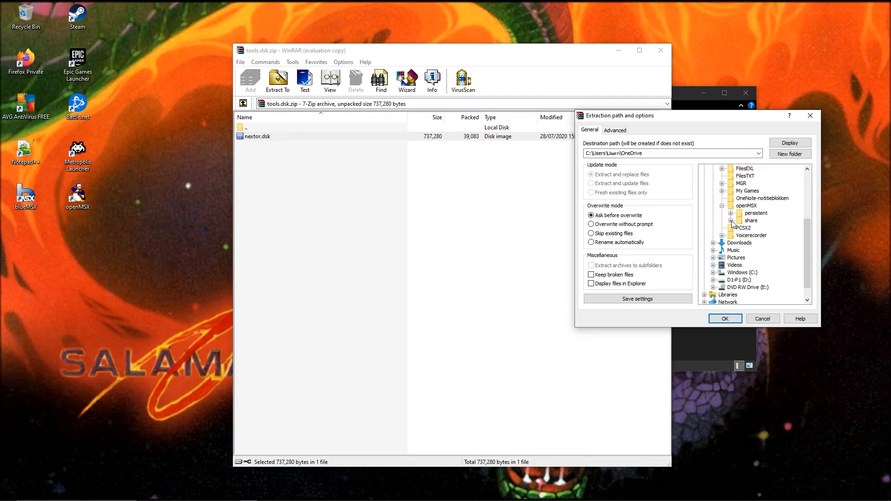
pyautogui.click(732, 221)
pyautogui.click(739, 266)
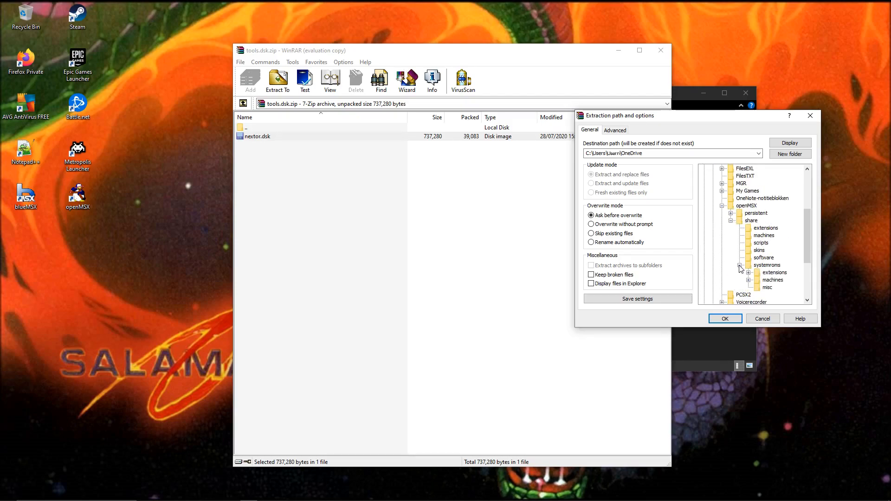
pyautogui.click(767, 265)
pyautogui.click(723, 320)
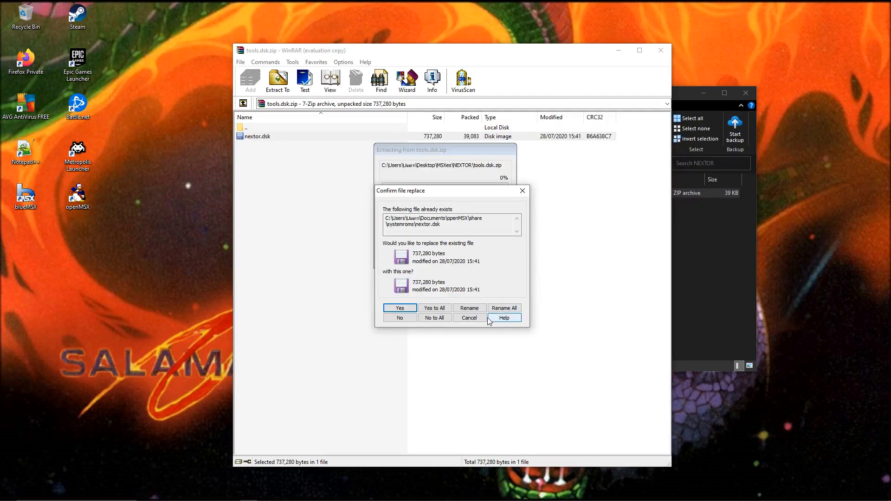
pyautogui.click(398, 308)
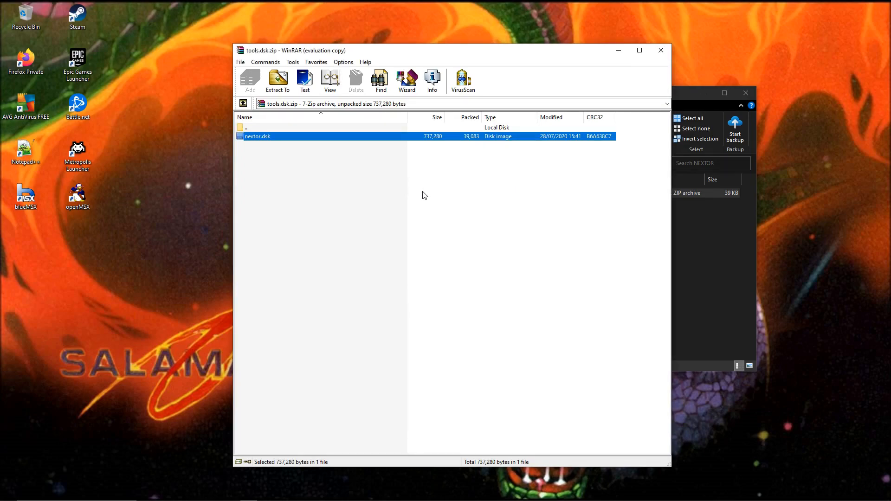
# - Close the archive window and minimize the NEXTOR folder to return to the desktop
pyautogui.click(657, 50)
pyautogui.click(490, 239)
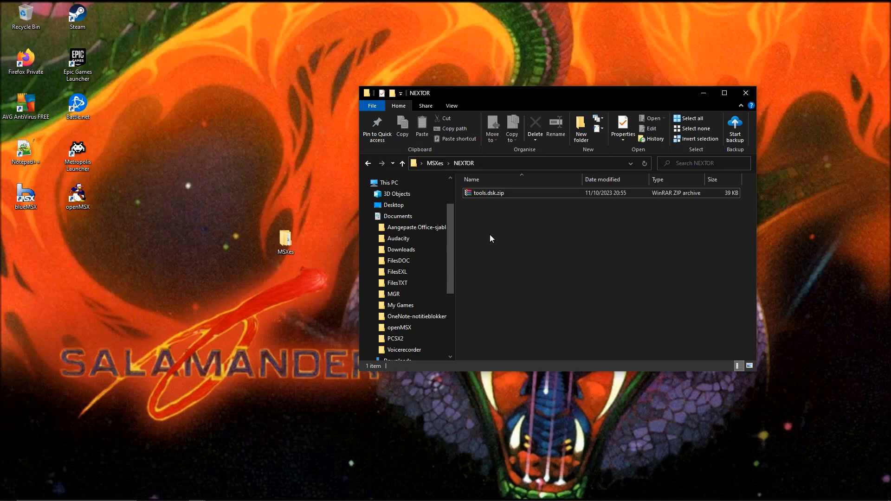
pyautogui.click(705, 95)
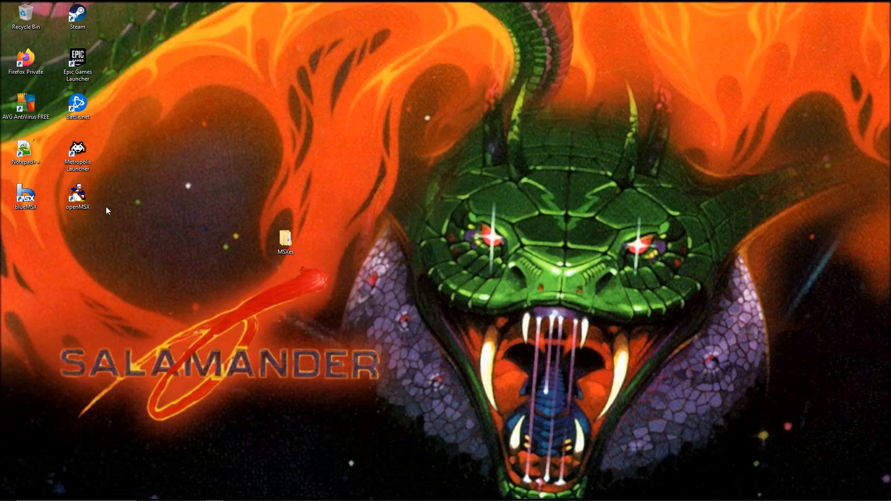
pyautogui.click(77, 198)
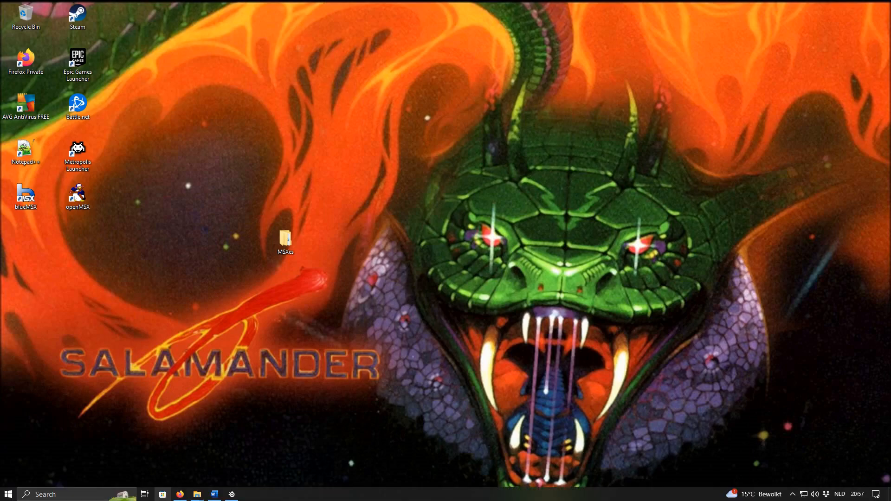
# - Switch to Firefox and review the Nextor kernel versions on the MSX page alongside the GitHub v2.1.0 release assets
pyautogui.moveTo(181, 496)
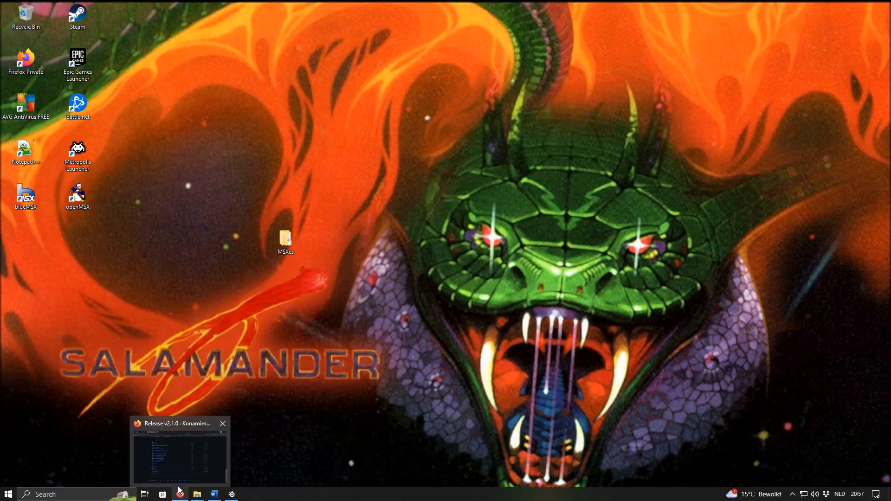
pyautogui.click(186, 424)
pyautogui.click(11, 29)
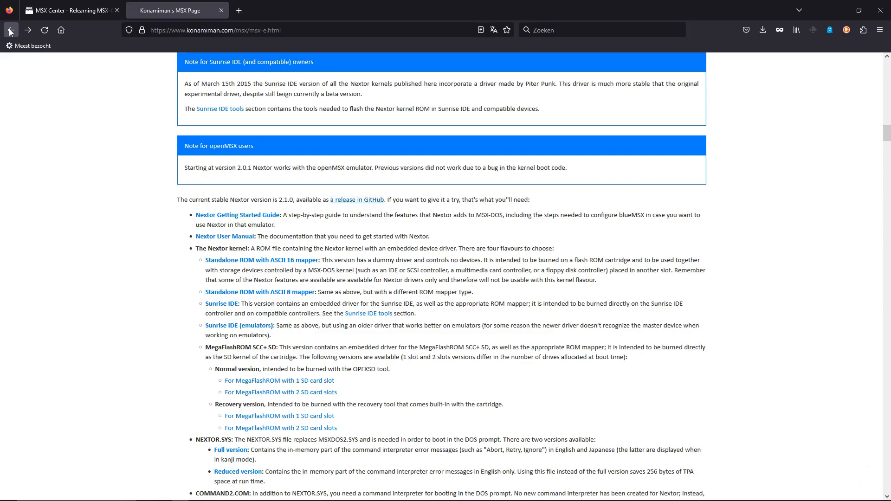
pyautogui.click(25, 30)
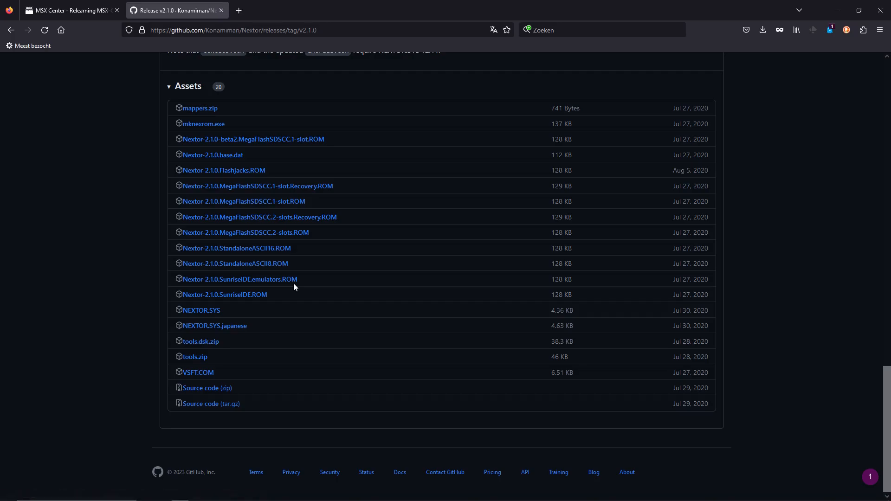
pyautogui.click(16, 29)
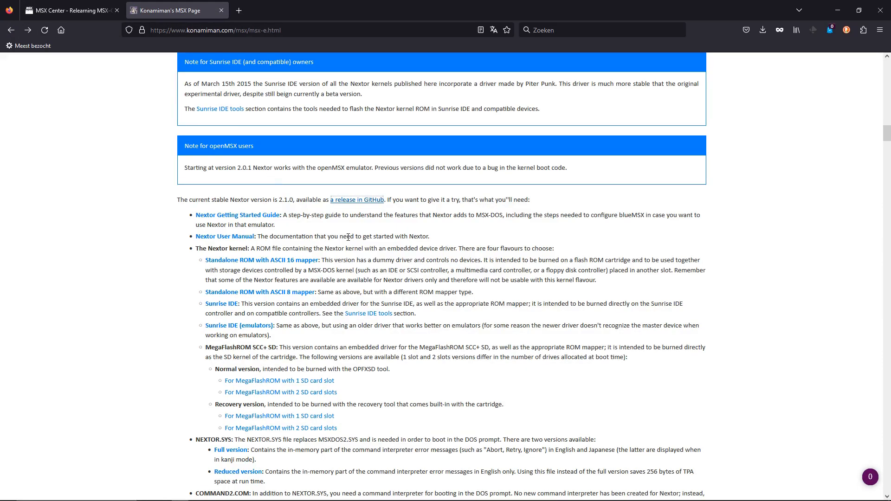
pyautogui.scroll(-5, 350, 237)
pyautogui.scroll(3, 312, 130)
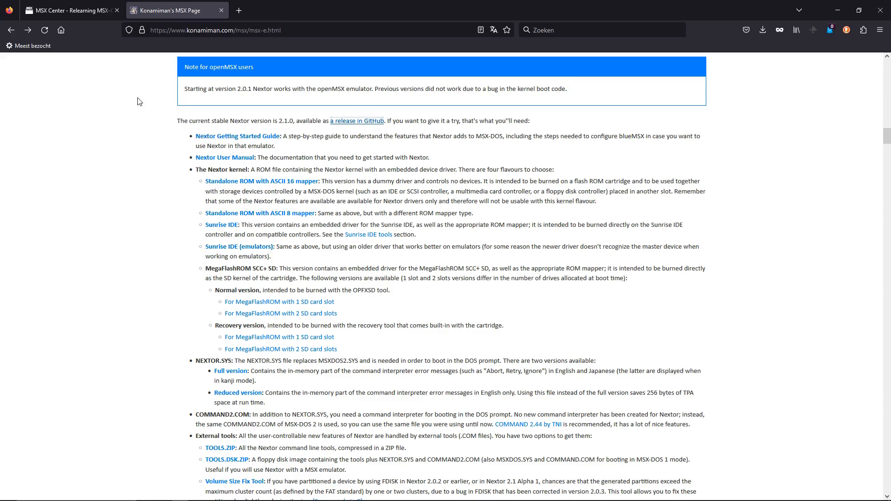
pyautogui.click(27, 29)
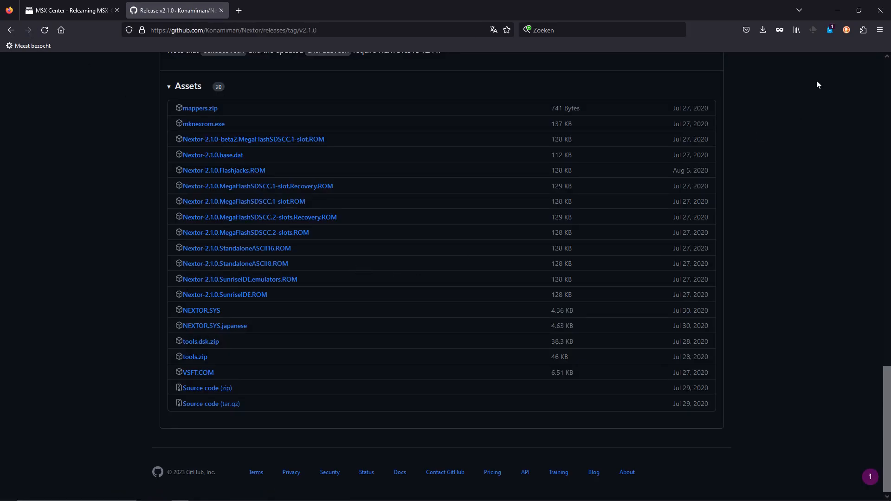
pyautogui.click(838, 10)
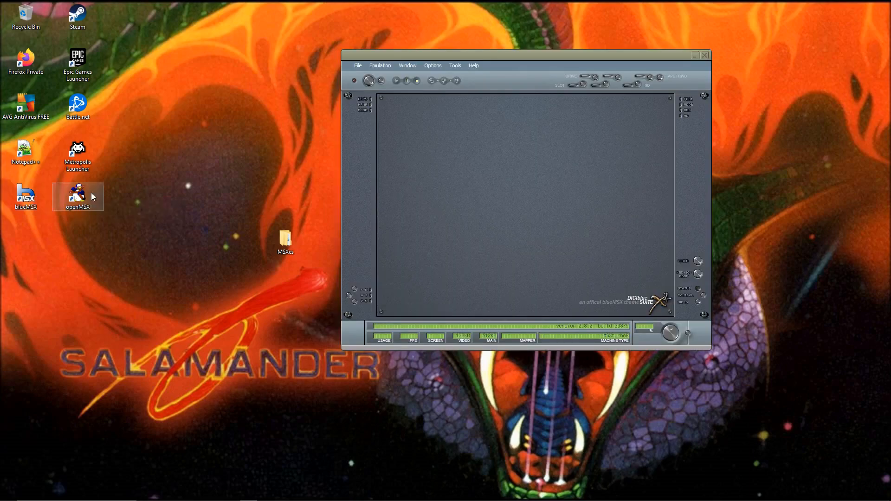
# - Return to Firefox and open the Nextor Getting Started Guide linked from the MSX page
pyautogui.moveTo(176, 499)
pyautogui.click(179, 495)
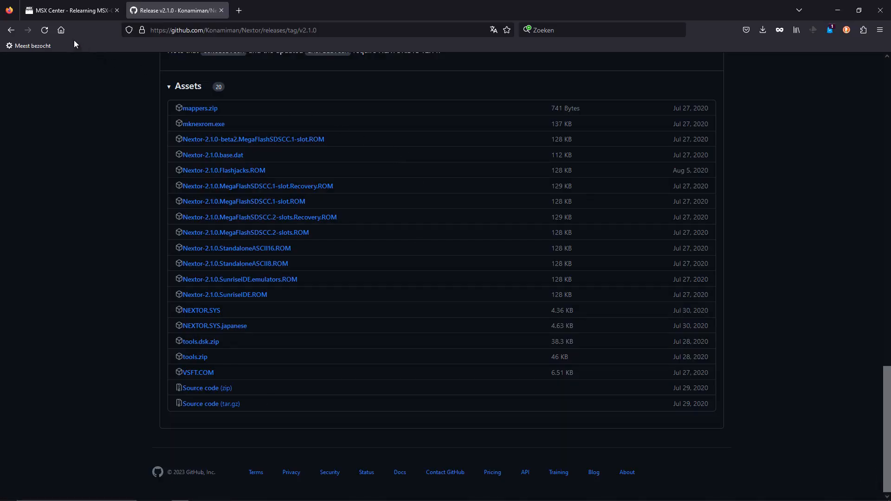
pyautogui.click(10, 30)
pyautogui.click(247, 142)
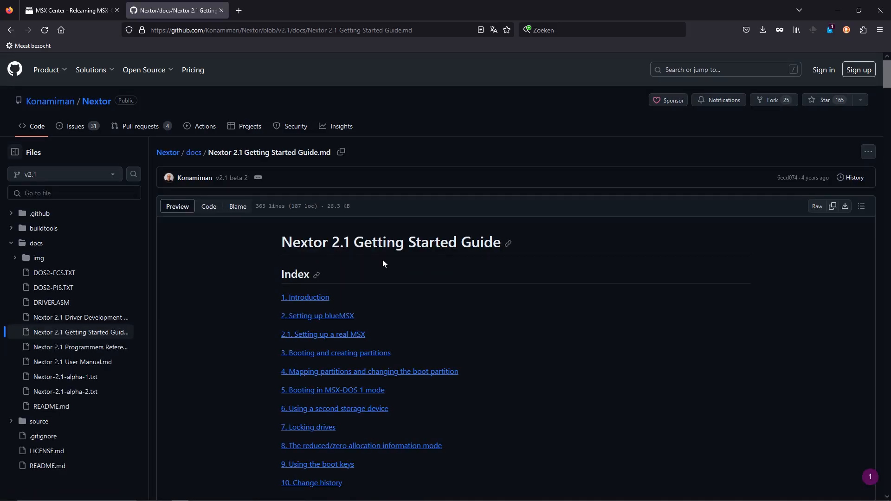
# - Examine the guide's blueMSX setup instructions, including the Sunrise IDE type and machine configuration name, and skim the sections on partitions and booting
pyautogui.scroll(-10, 382, 264)
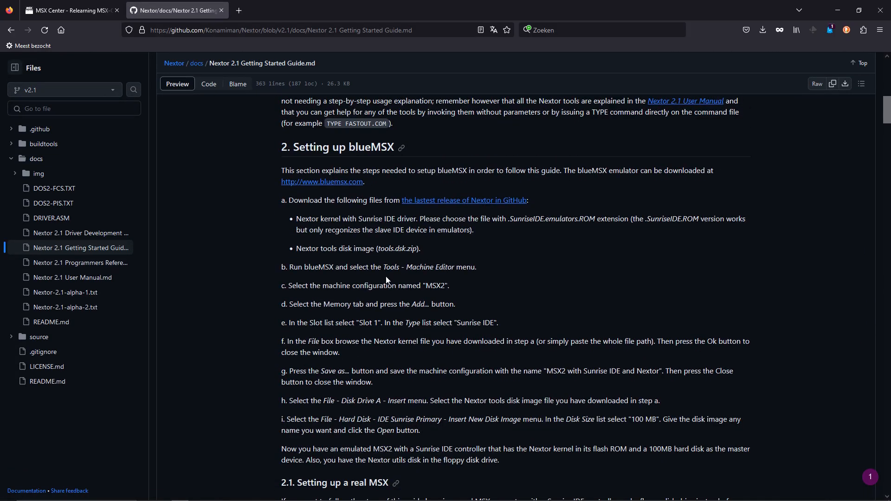
pyautogui.scroll(-3, 388, 281)
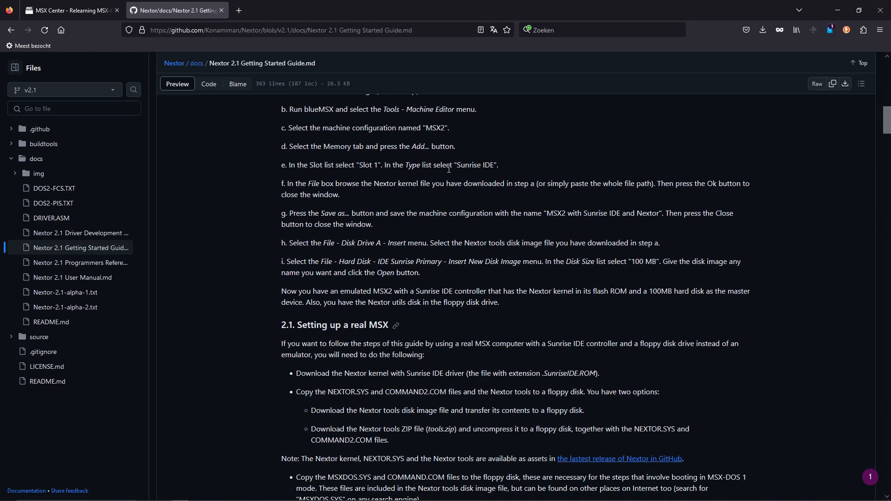
pyautogui.moveTo(456, 166); pyautogui.dragTo(495, 166)
pyautogui.click(452, 181)
pyautogui.moveTo(547, 212); pyautogui.dragTo(655, 214)
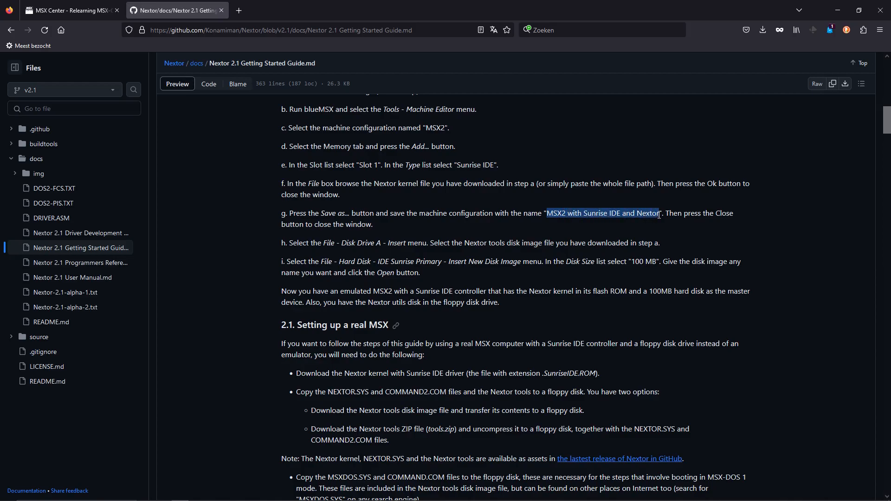
pyautogui.click(295, 212)
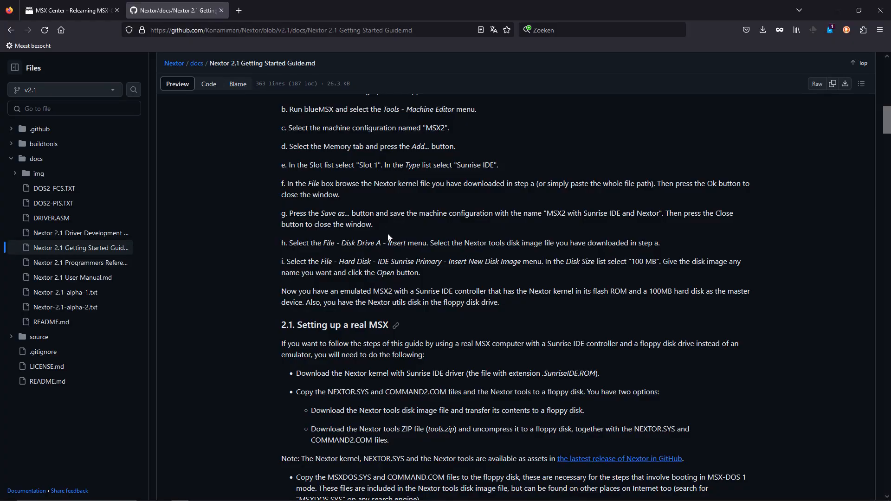
pyautogui.scroll(-7, 388, 239)
pyautogui.scroll(-20, 424, 241)
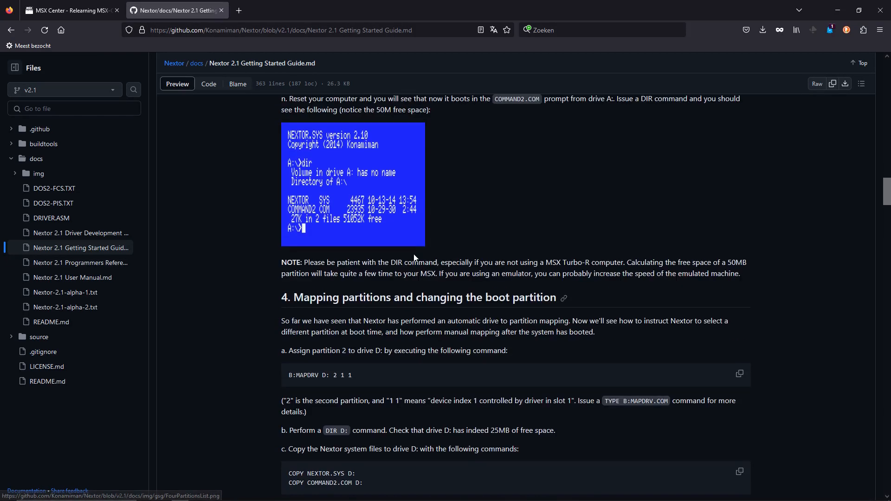
pyautogui.scroll(-20, 414, 254)
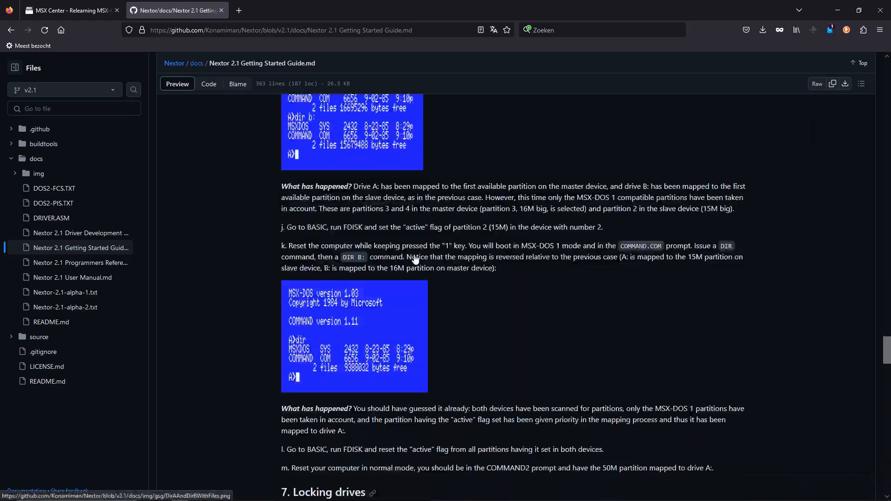
# - Review the guide's blueMSX setup, real MSX setup and partition booting instructions, and minimize Firefox to return to blueMSX
pyautogui.scroll(8, 410, 281)
pyautogui.scroll(20, 410, 282)
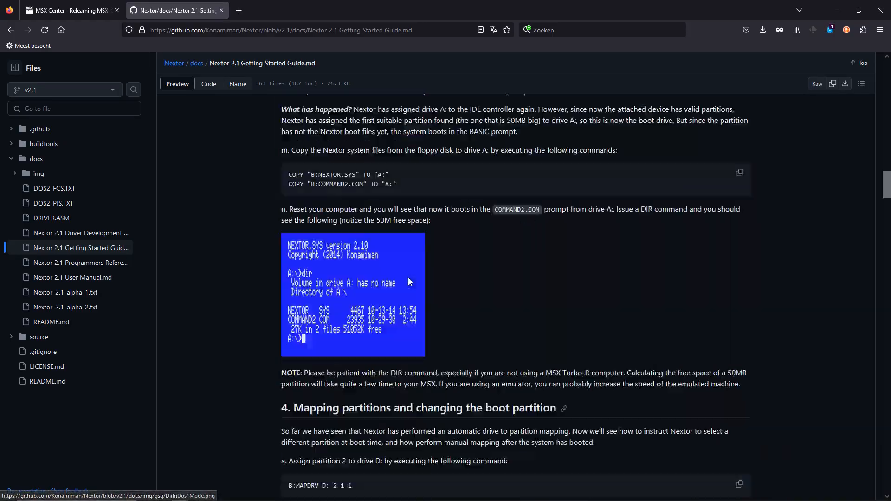
pyautogui.scroll(3, 420, 297)
pyautogui.scroll(-13, 431, 309)
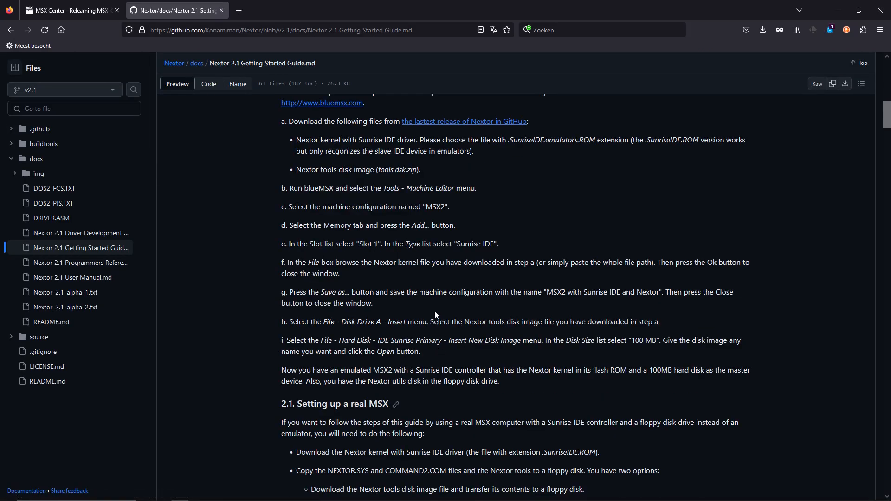
pyautogui.scroll(-6, 424, 326)
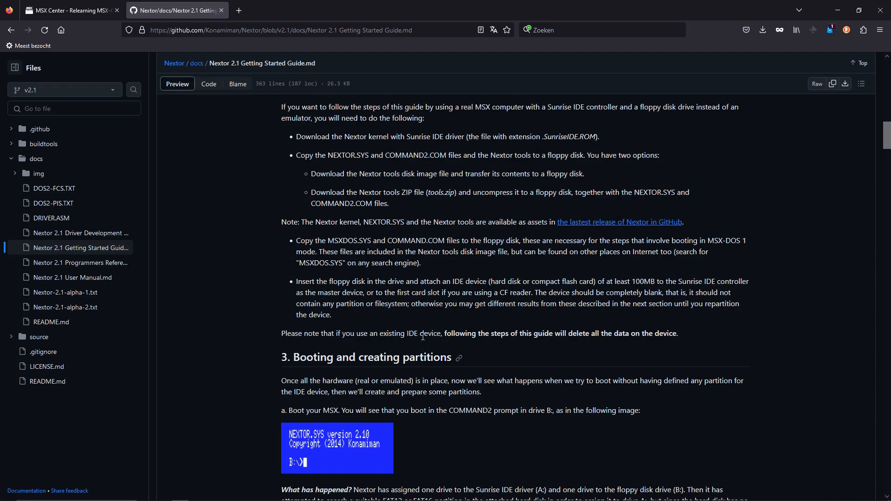
pyautogui.moveTo(420, 371); pyautogui.dragTo(650, 412)
pyautogui.click(525, 395)
pyautogui.click(838, 9)
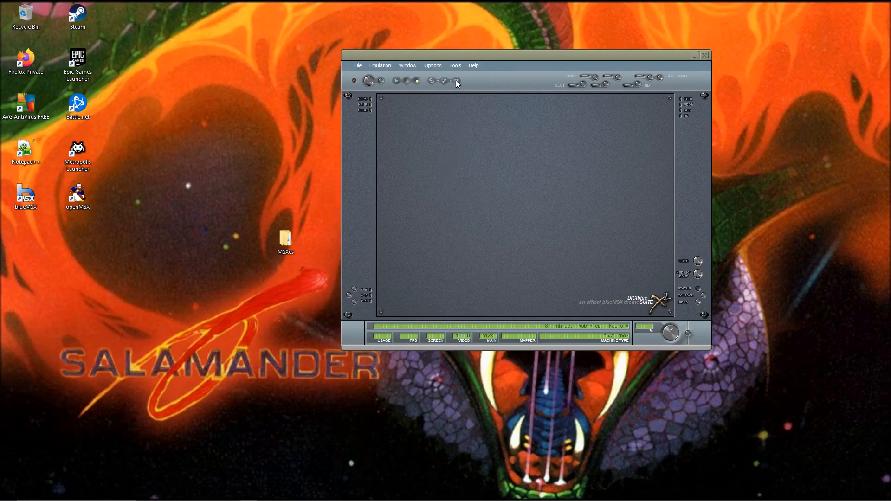
# - Open blueMSX's Machine Configuration Editor with the MSXturboR profile selected
pyautogui.click(457, 66)
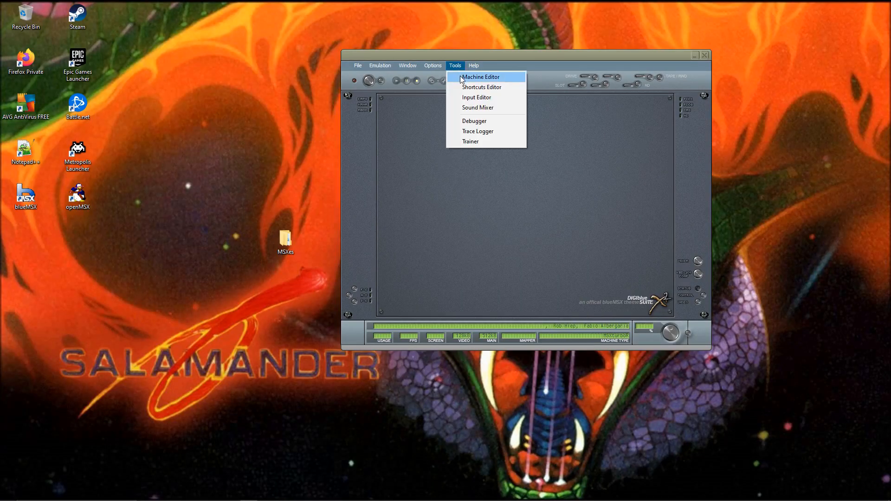
pyautogui.click(462, 78)
pyautogui.click(601, 111)
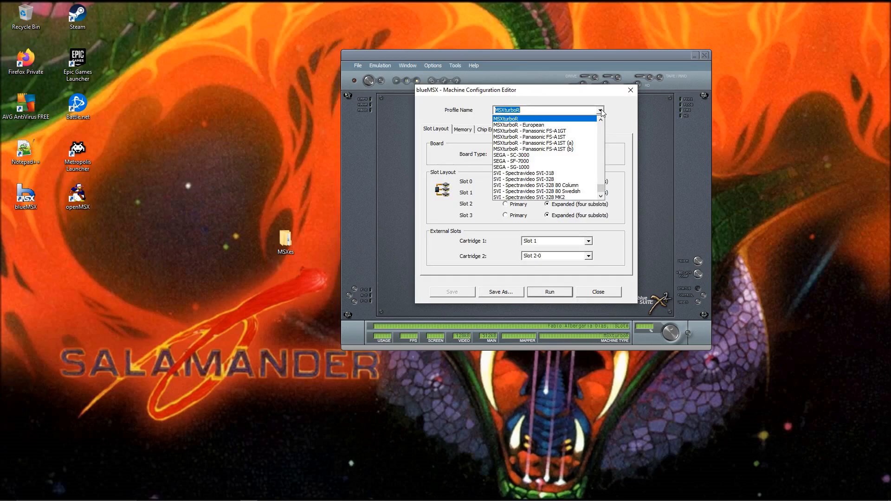
pyautogui.click(517, 119)
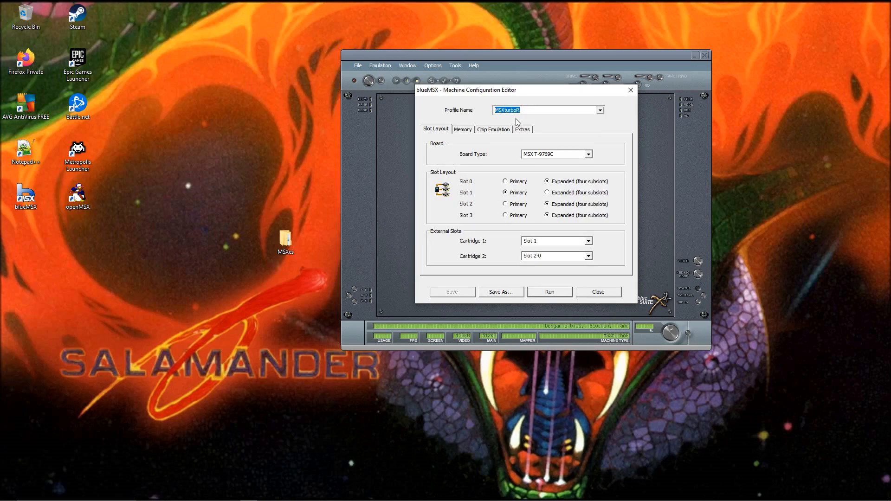
# - Start a new memory mapper entry for the MSXturboR profile and assign it to Slot 1
pyautogui.click(464, 130)
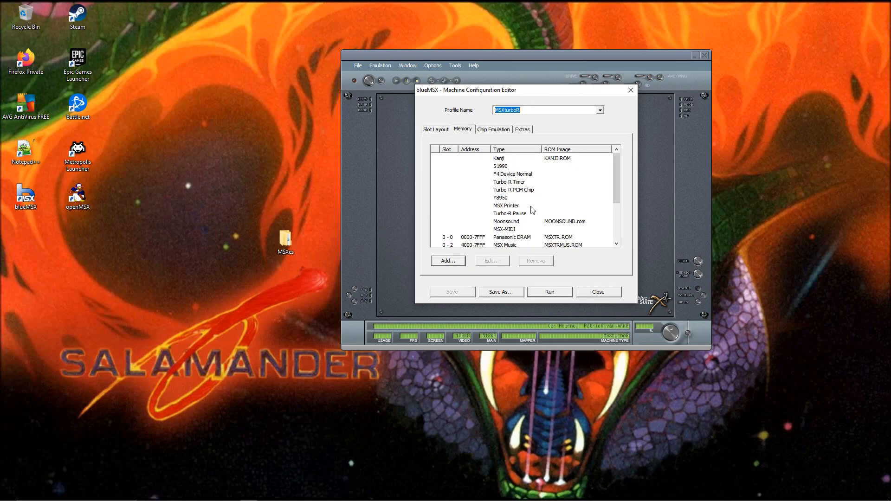
pyautogui.click(454, 261)
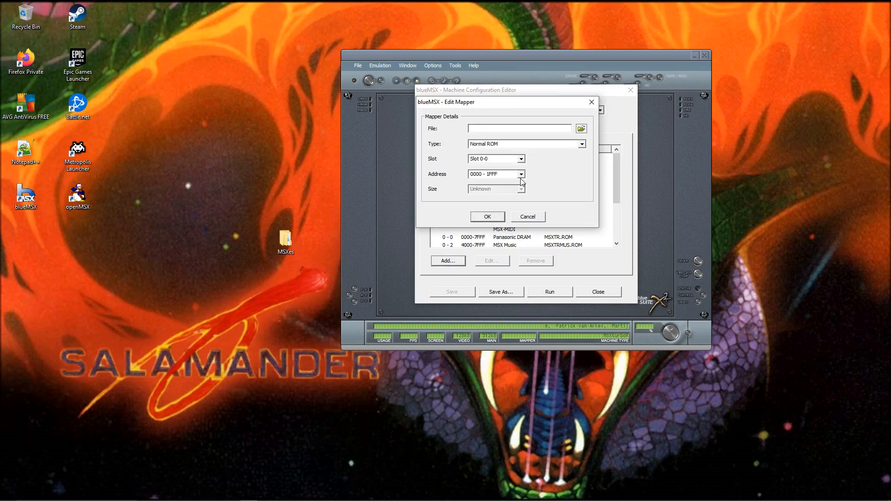
pyautogui.click(521, 159)
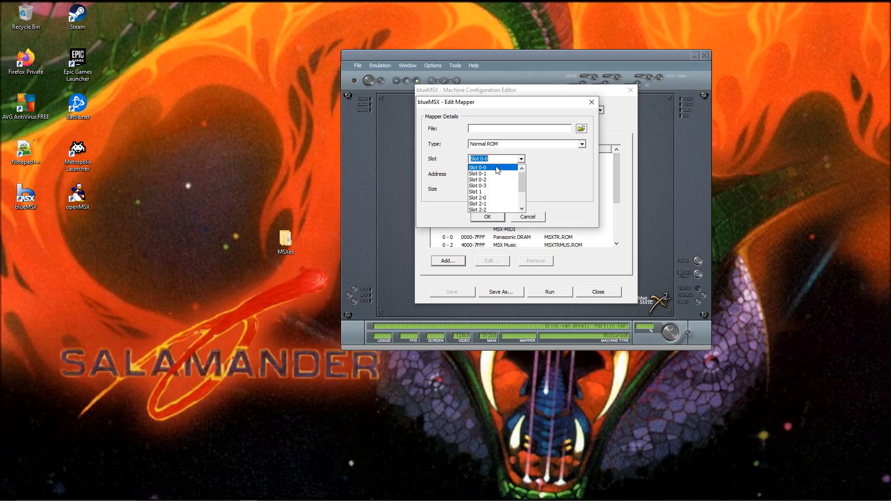
pyautogui.click(480, 192)
# - Browse for the mapper's ROM image in the extensions folder under Documents, openMSX, share, systemroms
pyautogui.click(582, 129)
pyautogui.click(627, 203)
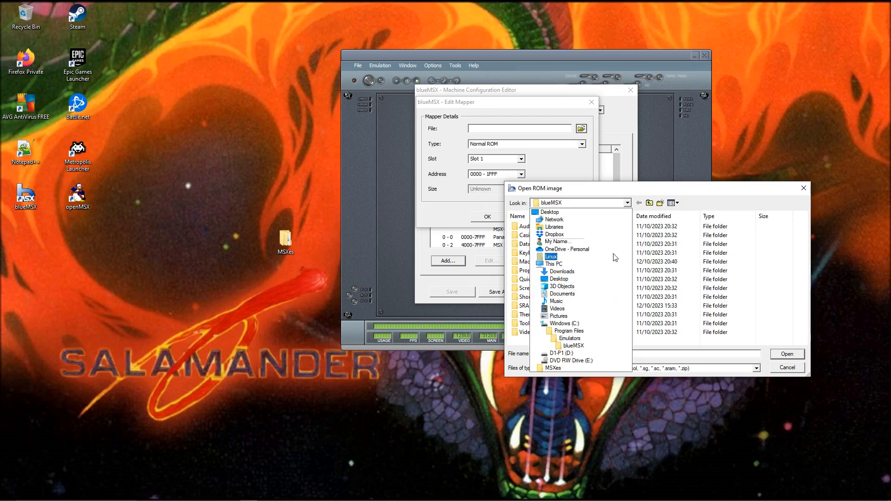
pyautogui.click(558, 295)
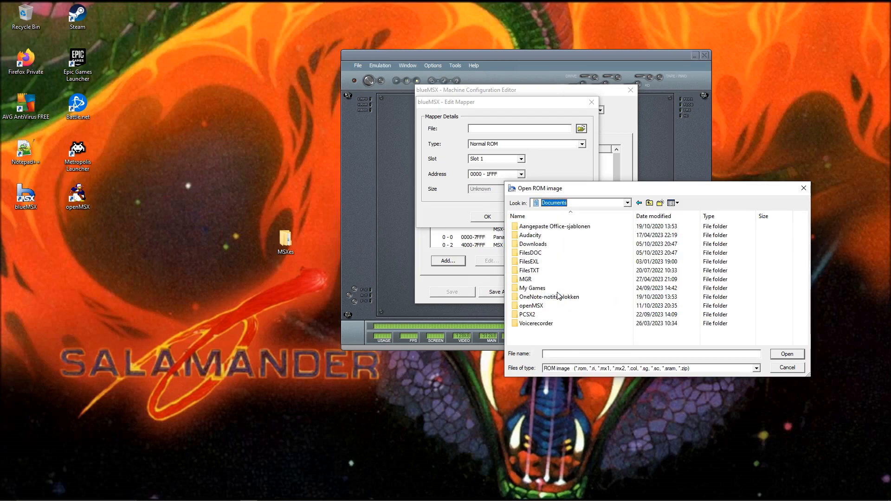
pyautogui.doubleClick(536, 307)
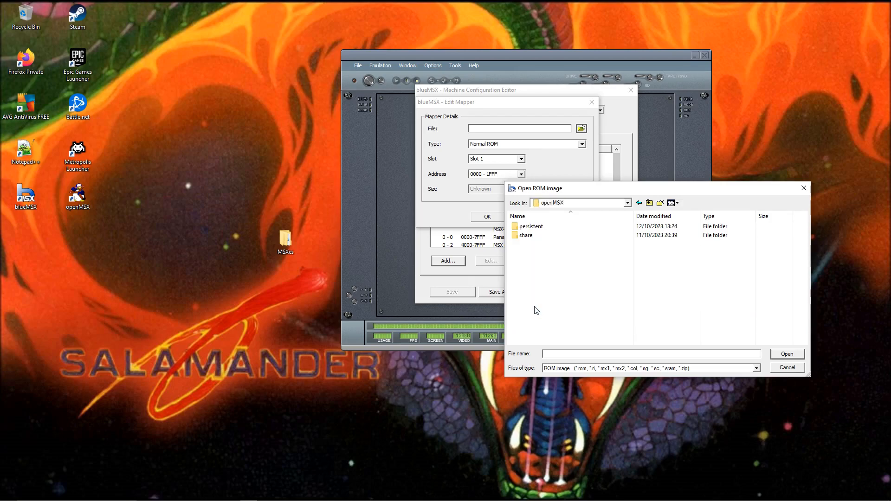
pyautogui.doubleClick(534, 236)
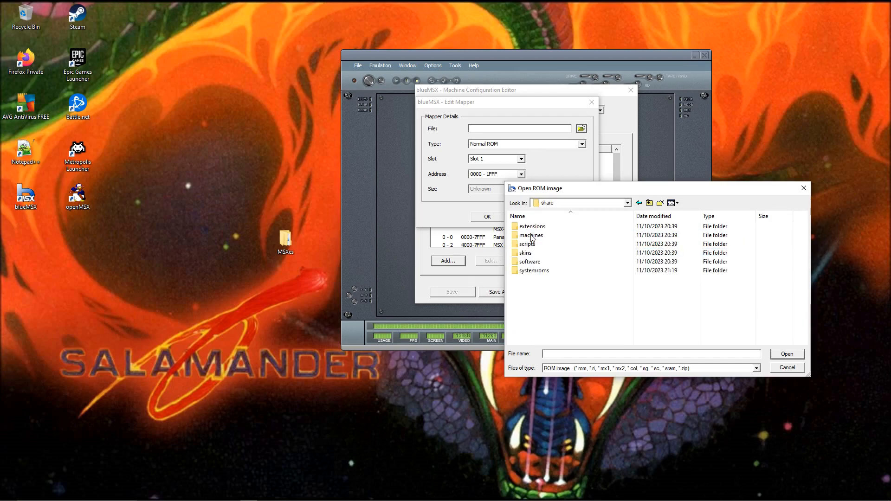
pyautogui.doubleClick(538, 272)
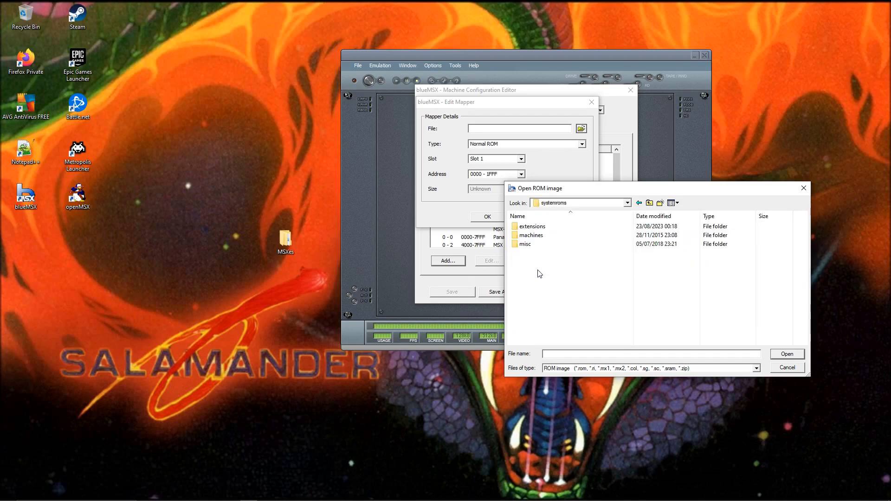
pyautogui.click(542, 228)
pyautogui.doubleClick(542, 227)
# - Load Nextor-2.1.0.SunriseIDE.emulators.ROM from the extensions folder as the mapper's ROM file
pyautogui.scroll(-10, 567, 237)
pyautogui.scroll(-12, 575, 241)
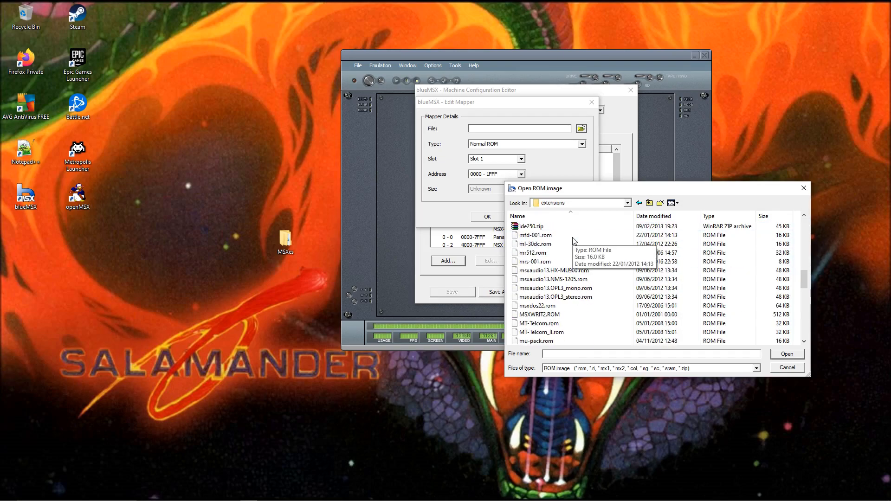
pyautogui.scroll(2, 557, 251)
pyautogui.click(534, 273)
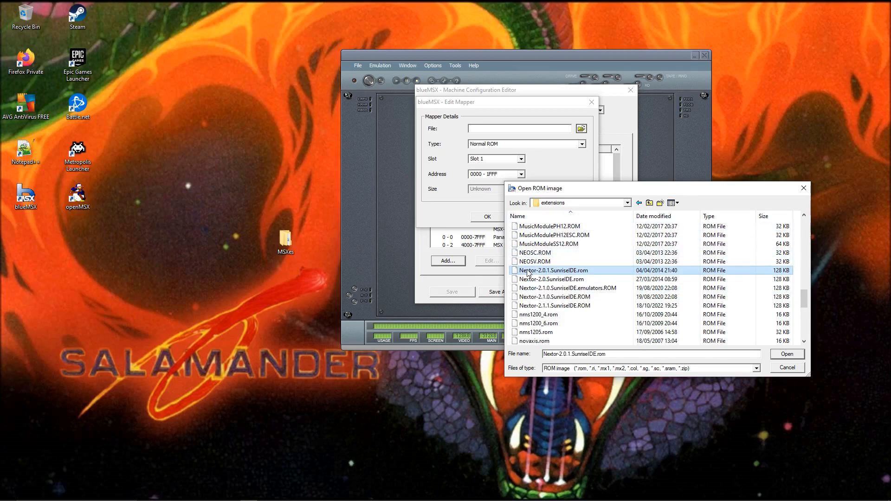
pyautogui.click(548, 290)
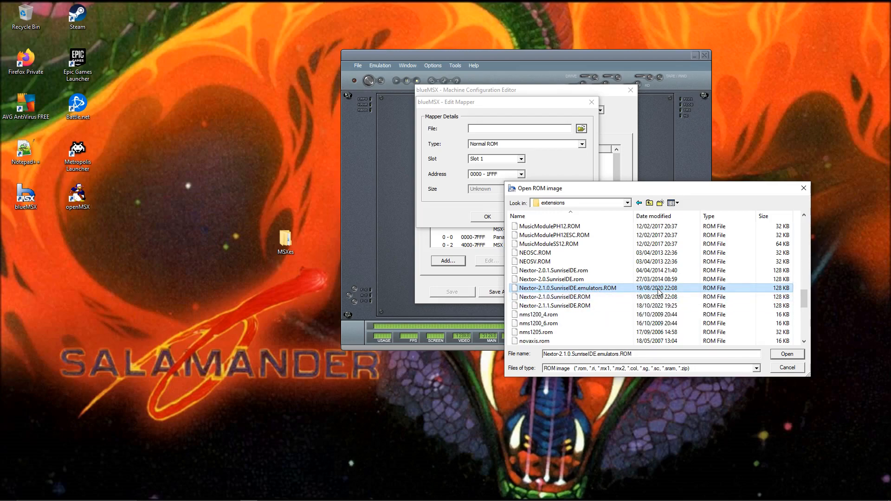
pyautogui.click(786, 354)
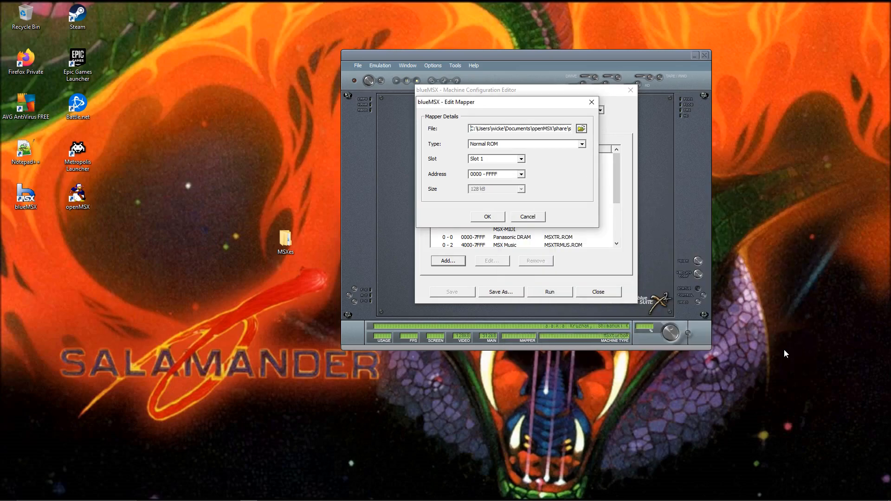
# - Set the mapper type to Sunrise IDE and add the entry to the machine's memory list
pyautogui.click(582, 144)
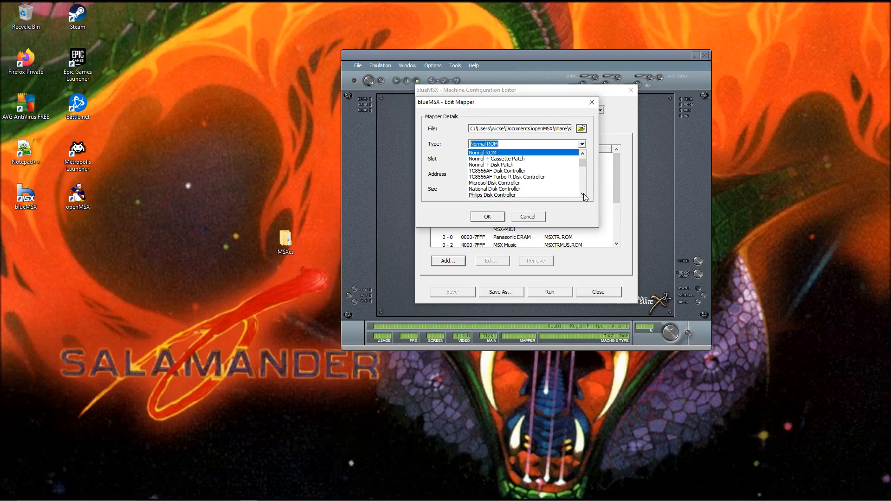
pyautogui.click(583, 194)
pyautogui.click(583, 194)
pyautogui.click(583, 194)
pyautogui.click(583, 194)
pyautogui.click(583, 194)
pyautogui.click(583, 194)
pyautogui.click(498, 183)
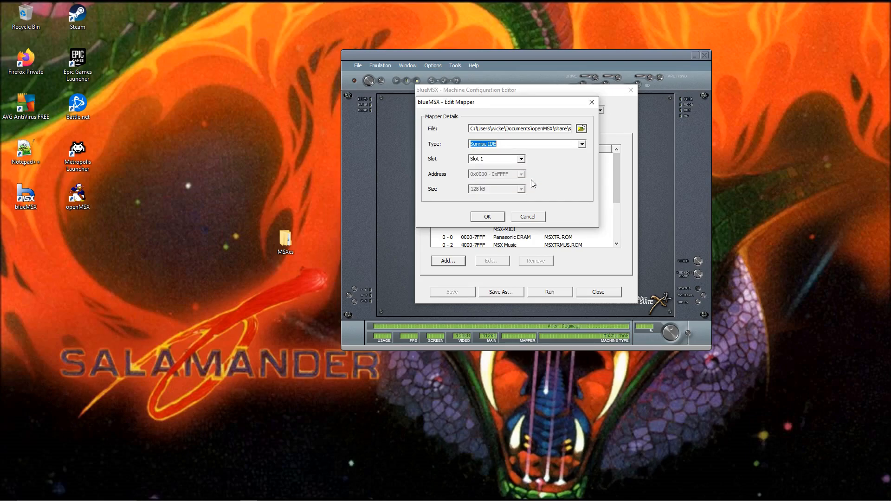
pyautogui.click(487, 217)
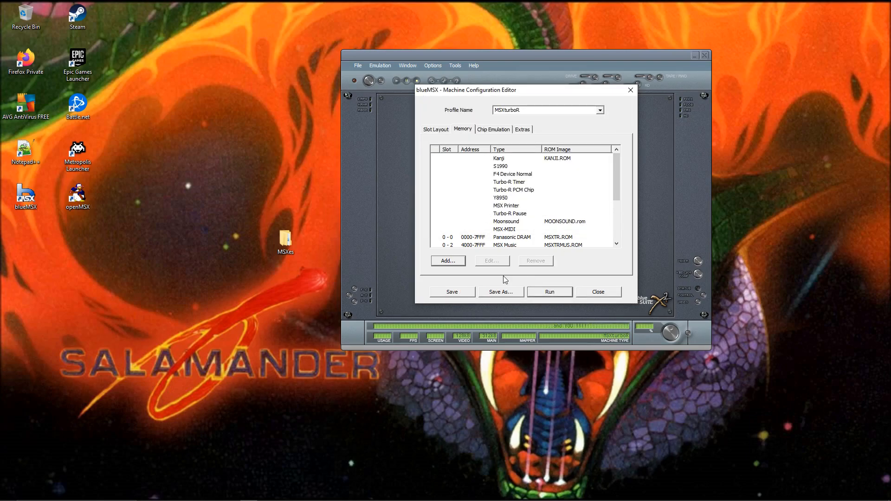
# - Save the machine configuration as "MSXturboR with Sunrise IDE and Nextor" and close the editor
pyautogui.click(505, 294)
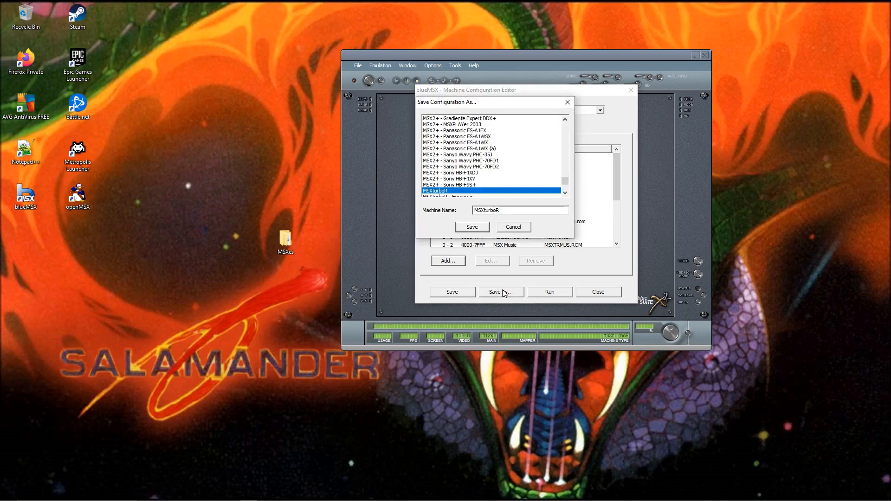
pyautogui.click(520, 210)
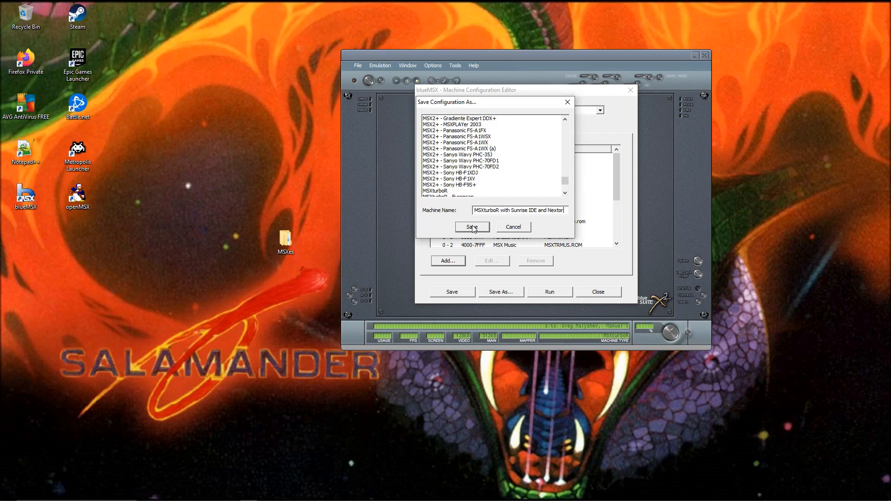
pyautogui.click(471, 227)
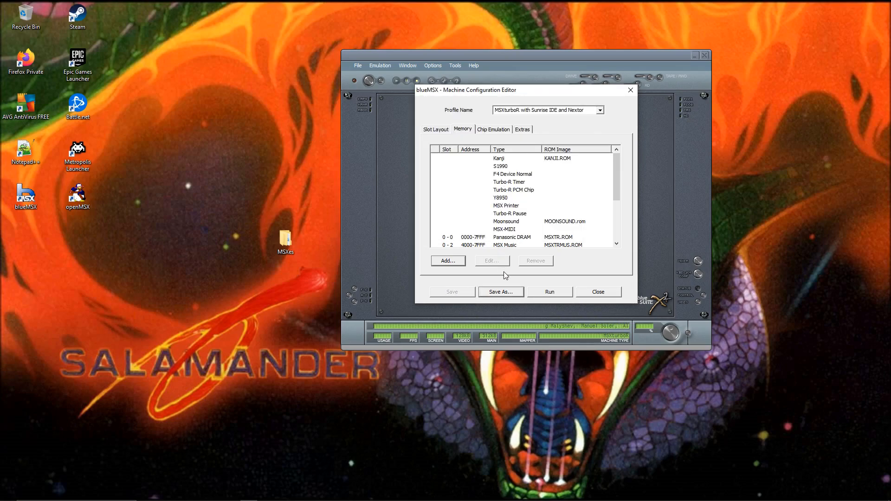
pyautogui.click(598, 292)
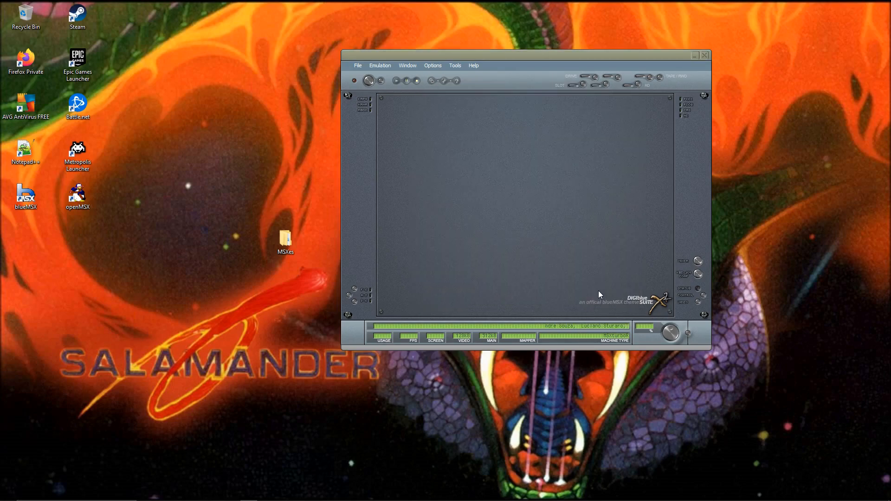
# - Insert the nextor.dsk disk image from the systemroms folder into disk drive A
pyautogui.click(359, 66)
pyautogui.moveTo(371, 101)
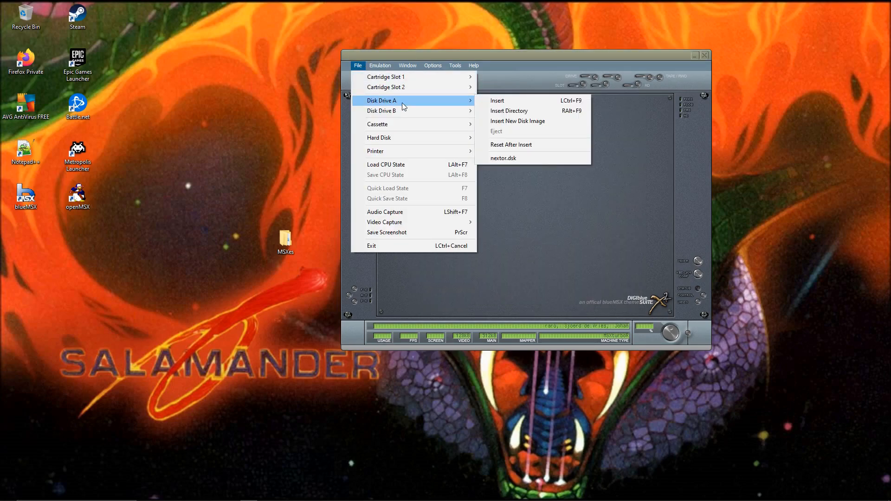
pyautogui.click(498, 101)
pyautogui.click(552, 145)
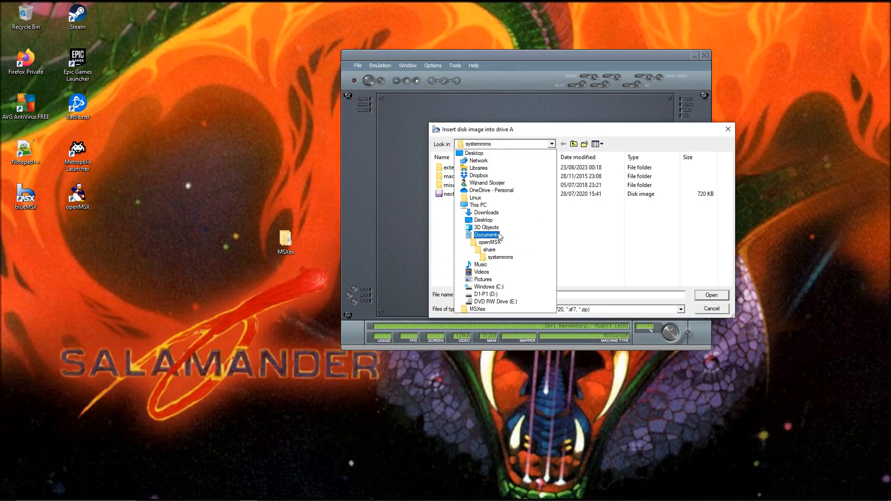
pyautogui.click(501, 258)
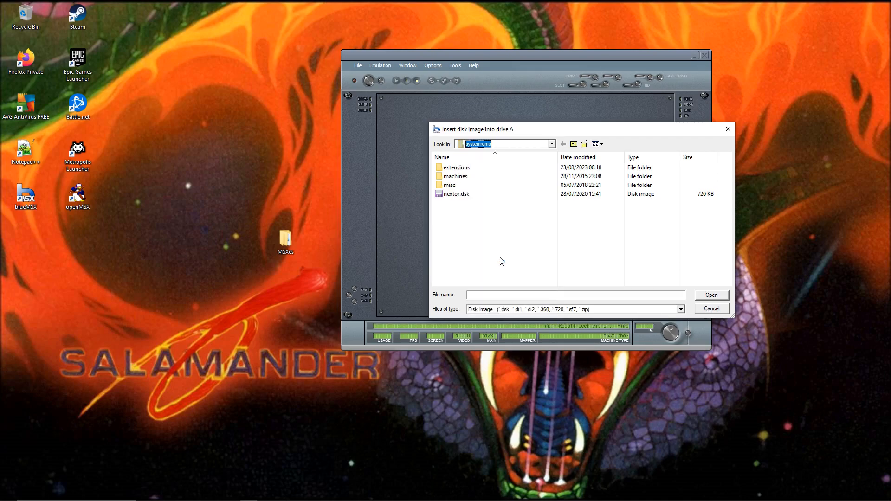
pyautogui.click(461, 195)
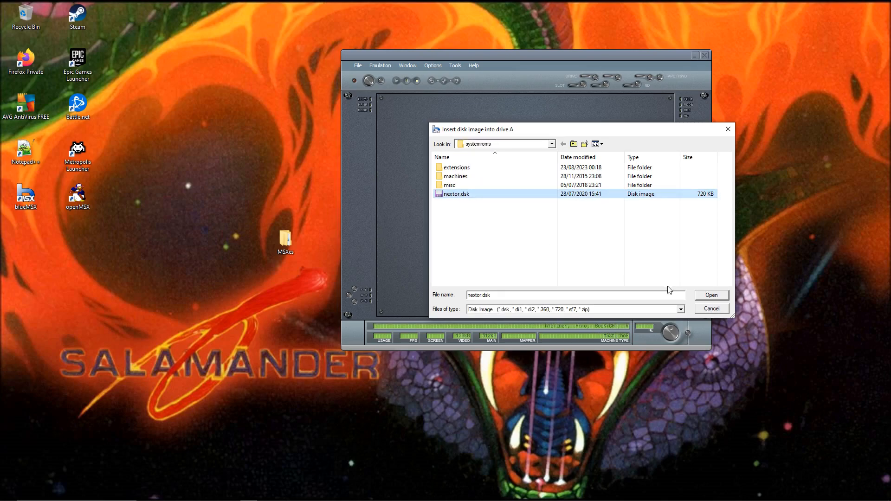
pyautogui.click(714, 296)
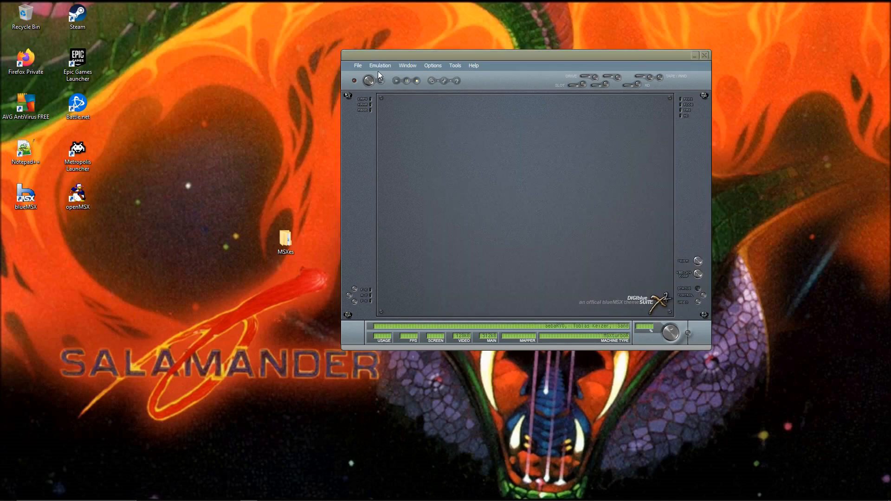
# - Set the emulated MSX machine to "MSXturboR with Sunrise IDE and Nextor" in the emulation properties
pyautogui.click(357, 65)
pyautogui.moveTo(433, 66)
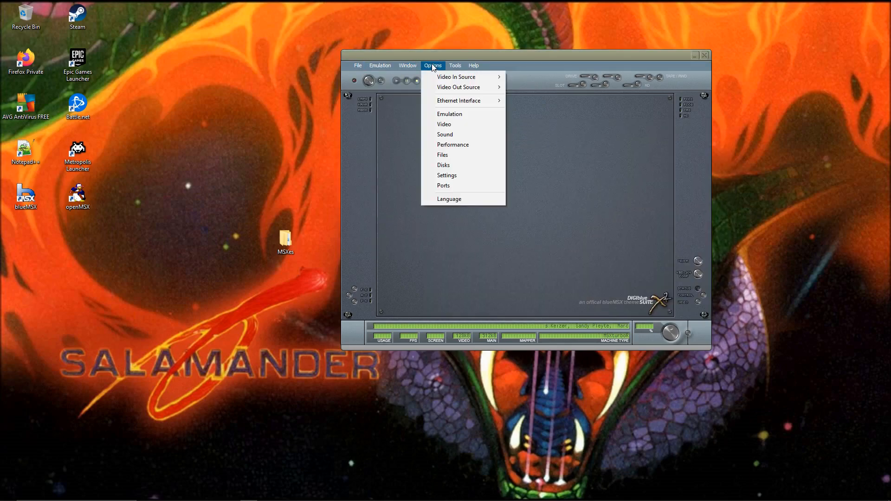
pyautogui.click(448, 114)
pyautogui.click(606, 149)
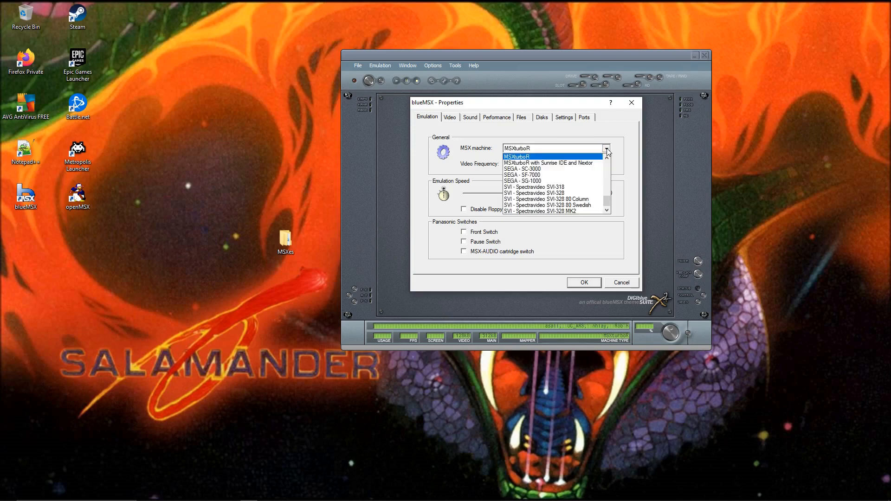
pyautogui.click(539, 163)
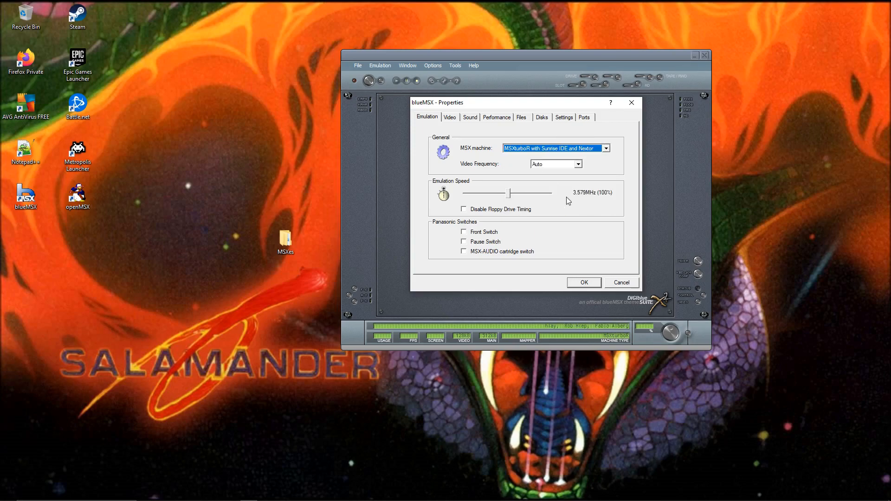
pyautogui.click(583, 279)
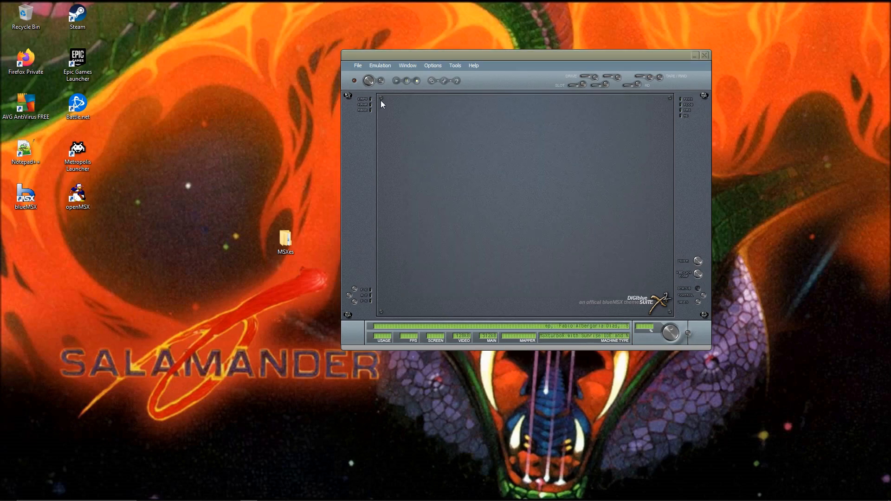
# - Open the hard disk image options for the IDE2 Sunrise Primary device
pyautogui.click(358, 65)
pyautogui.moveTo(375, 138)
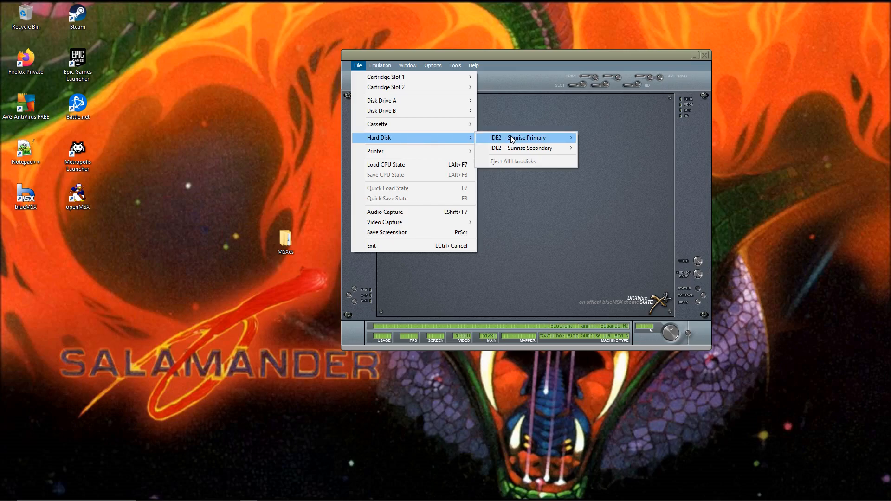
pyautogui.moveTo(513, 140)
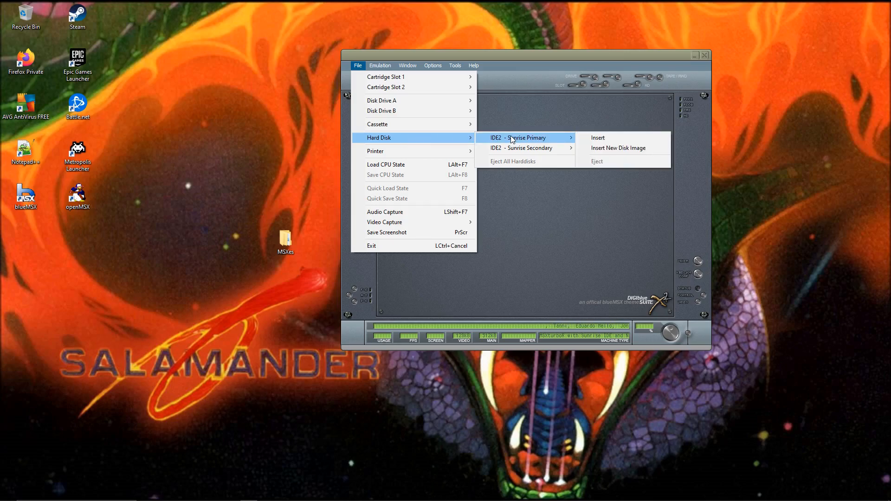